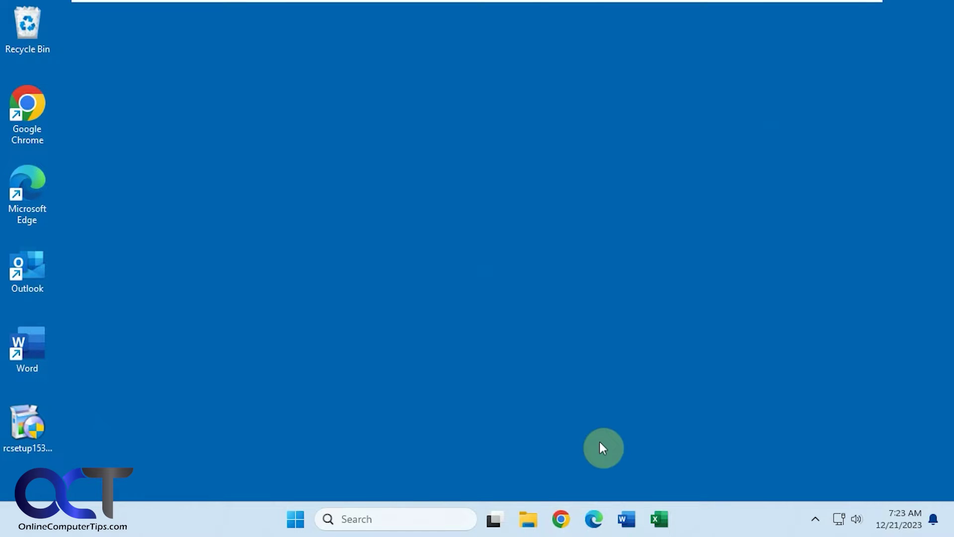
# Launch Chrome, view the full 'target' search history, then close the History panel.
pyautogui.click(560, 518)
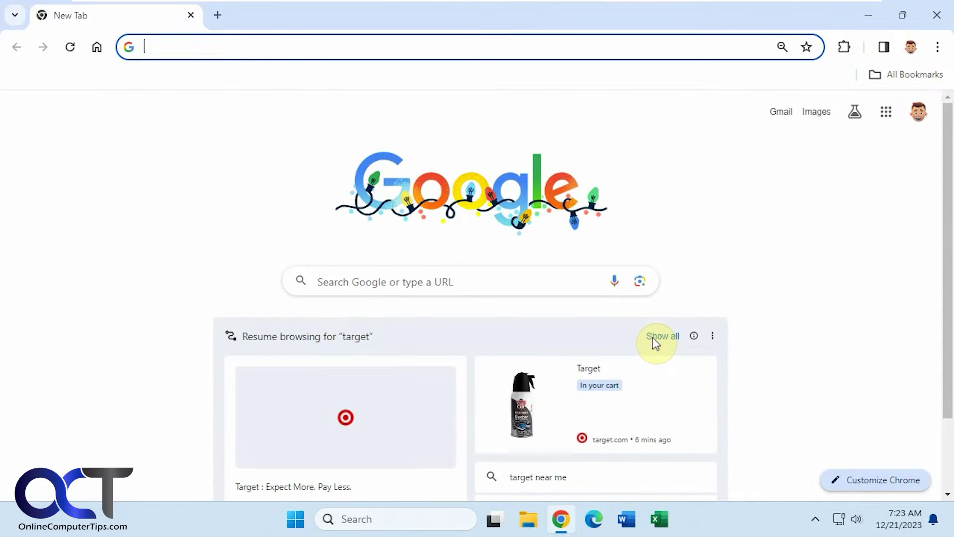
pyautogui.scroll(-2, 653, 337)
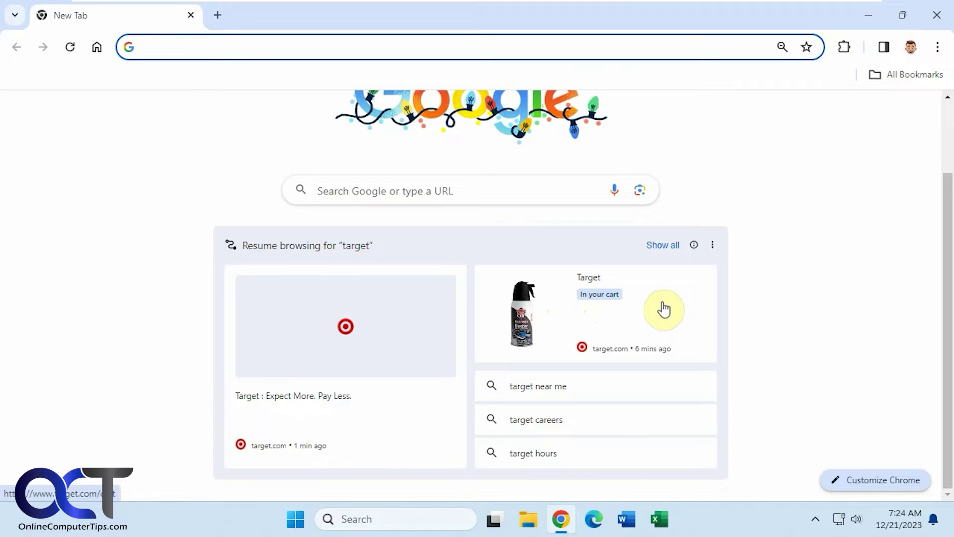
pyautogui.click(663, 245)
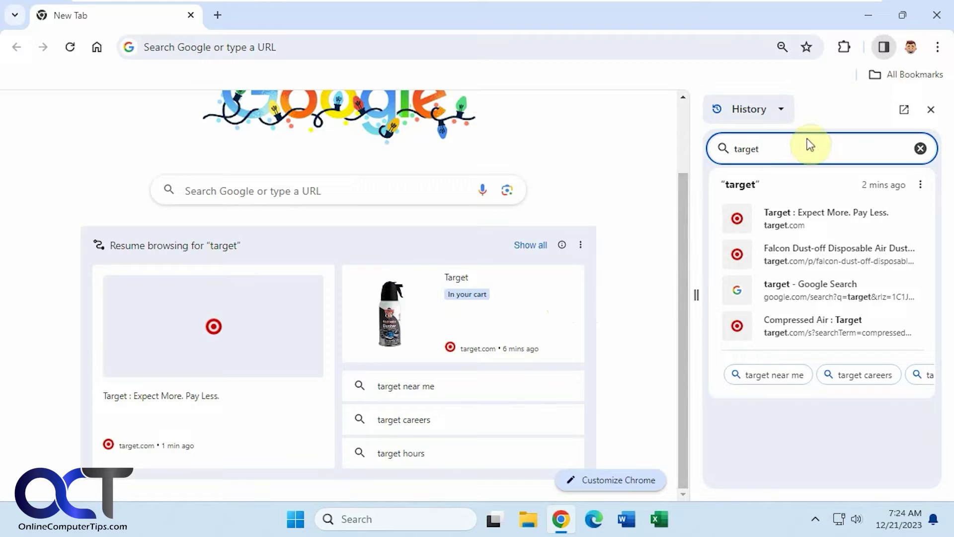
pyautogui.click(932, 111)
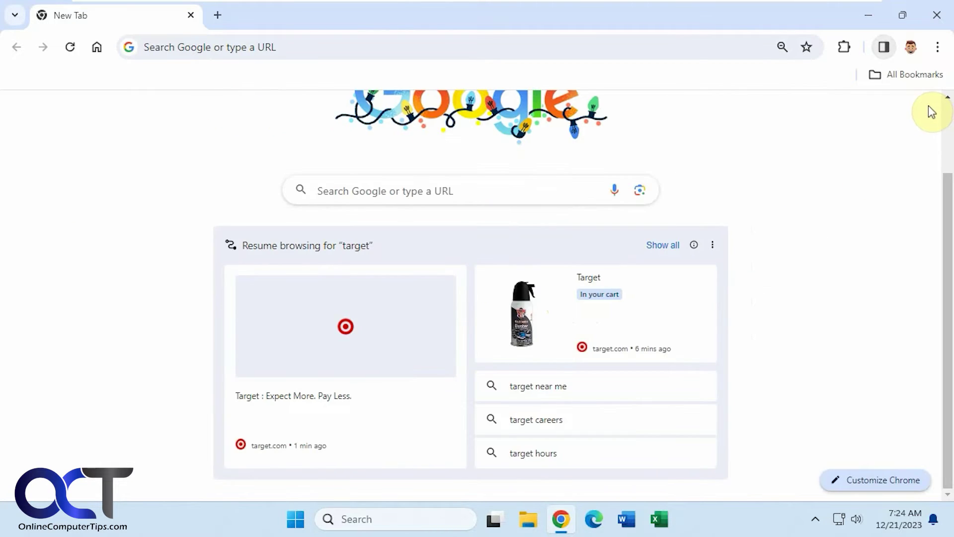
# Read and dismiss the About this card explanation, then show the Resume browsing card's menu.
pyautogui.click(693, 245)
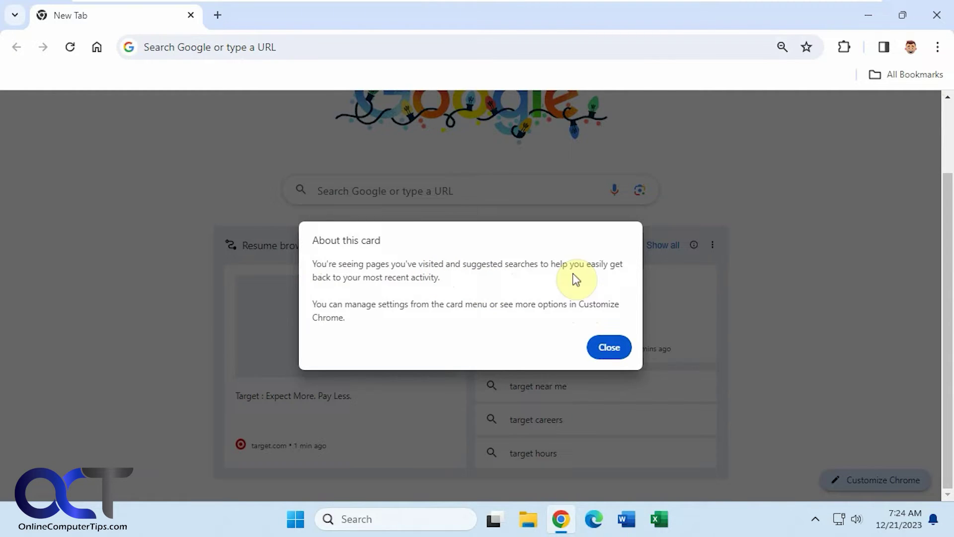
pyautogui.click(611, 348)
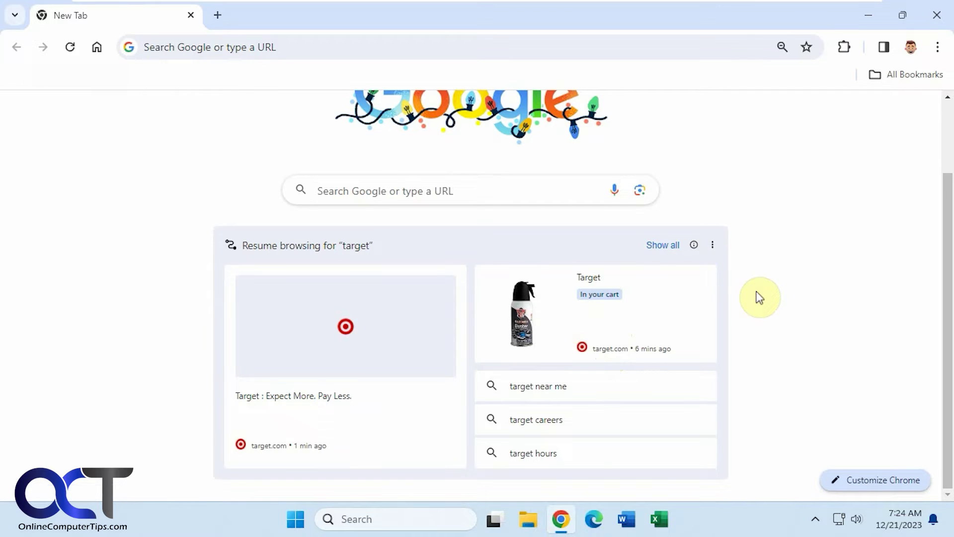
pyautogui.click(712, 245)
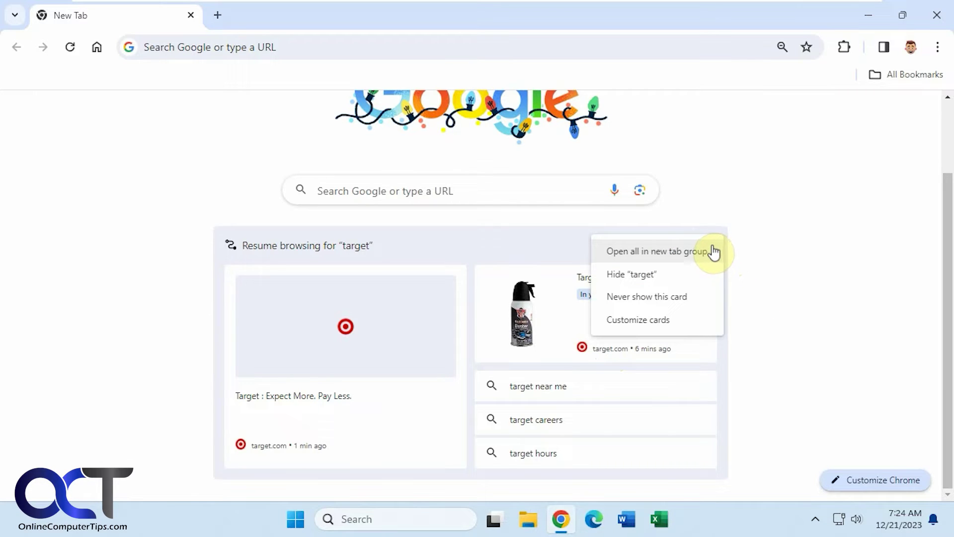
# Open all 'target' pages in a tab group, then ungroup them and close the Target and Falcon tabs.
pyautogui.click(676, 256)
pyautogui.click(493, 17)
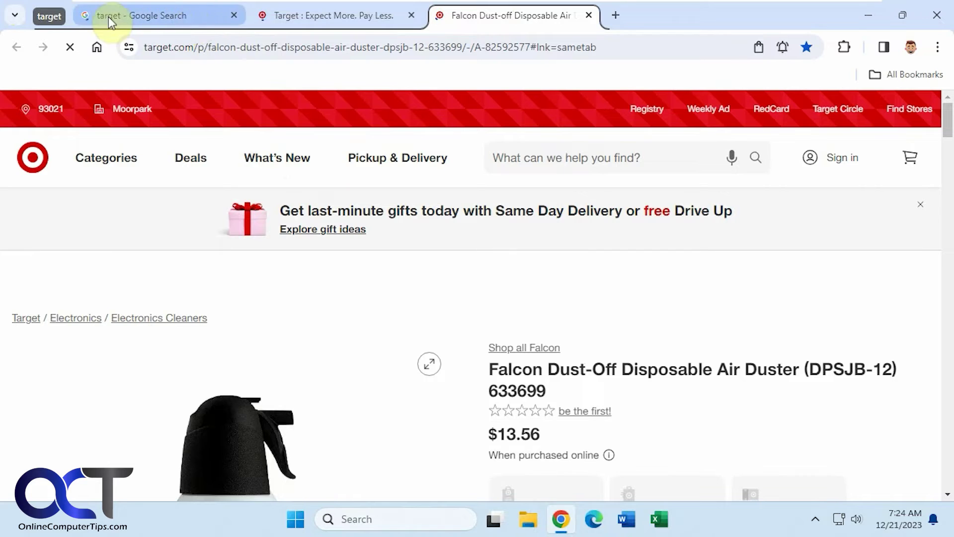
pyautogui.rightClick(50, 19)
pyautogui.click(71, 146)
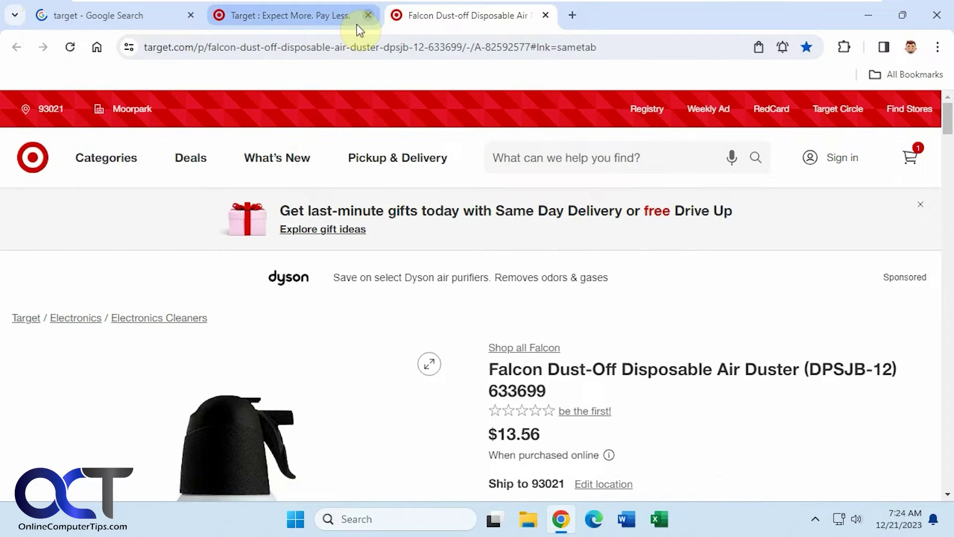
pyautogui.click(368, 15)
pyautogui.click(367, 15)
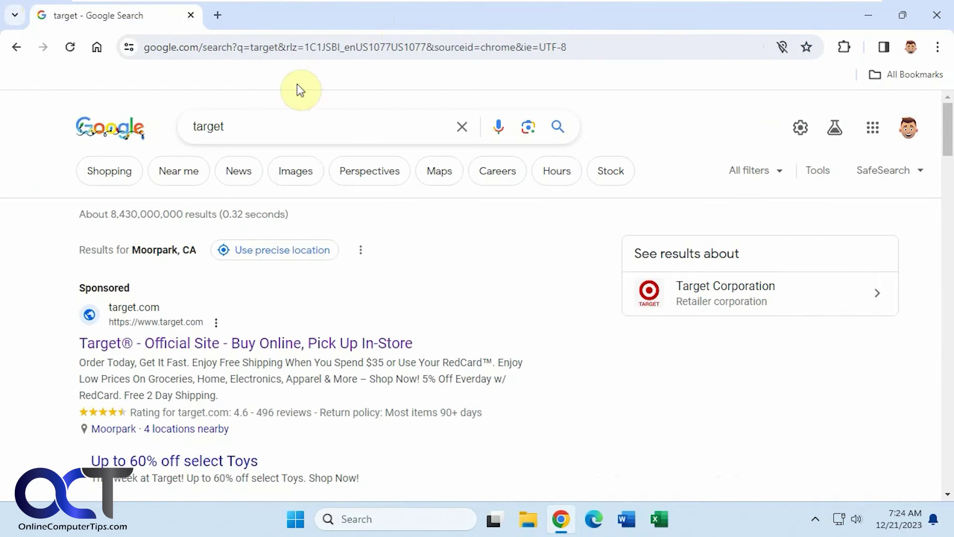
# Return to the New Tab page, show the History side panel, and list other panel views.
pyautogui.click(97, 47)
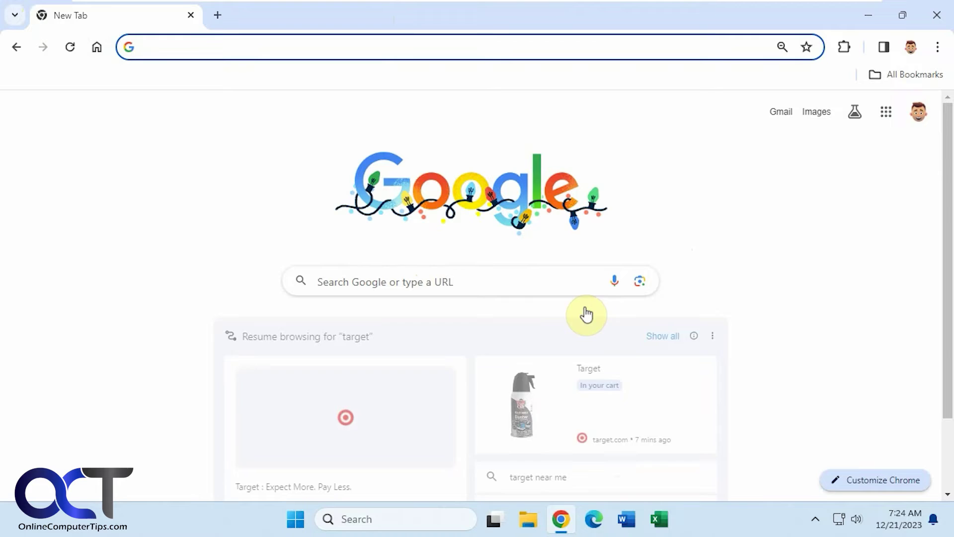
pyautogui.scroll(-1, 705, 366)
pyautogui.click(718, 325)
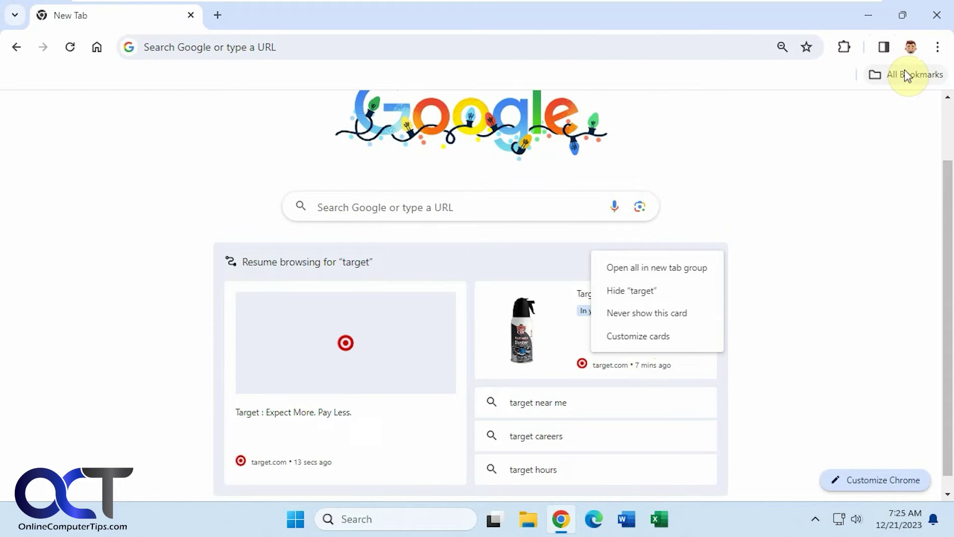
pyautogui.click(886, 47)
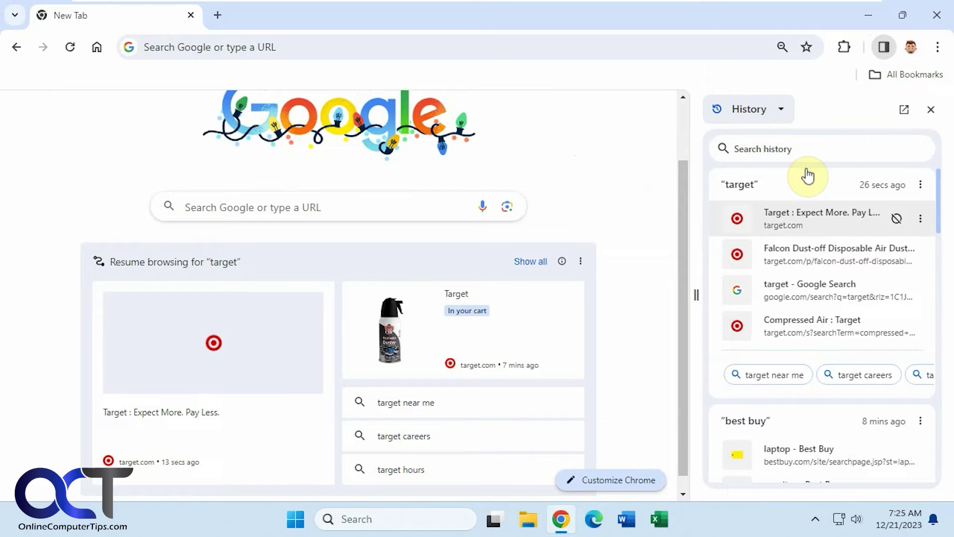
pyautogui.click(779, 110)
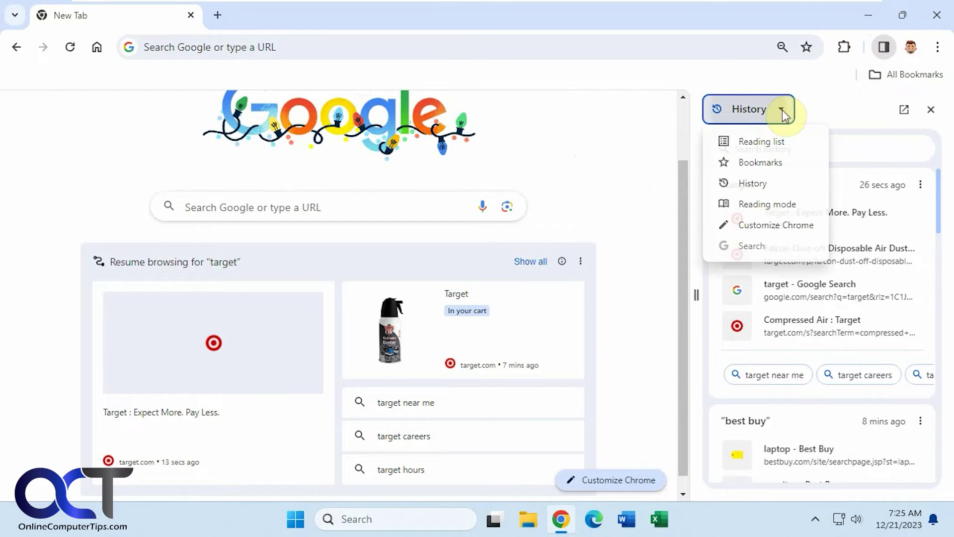
# Switch the side panel to Customize Chrome and dismiss the Resume browsing card's options menu.
pyautogui.click(768, 224)
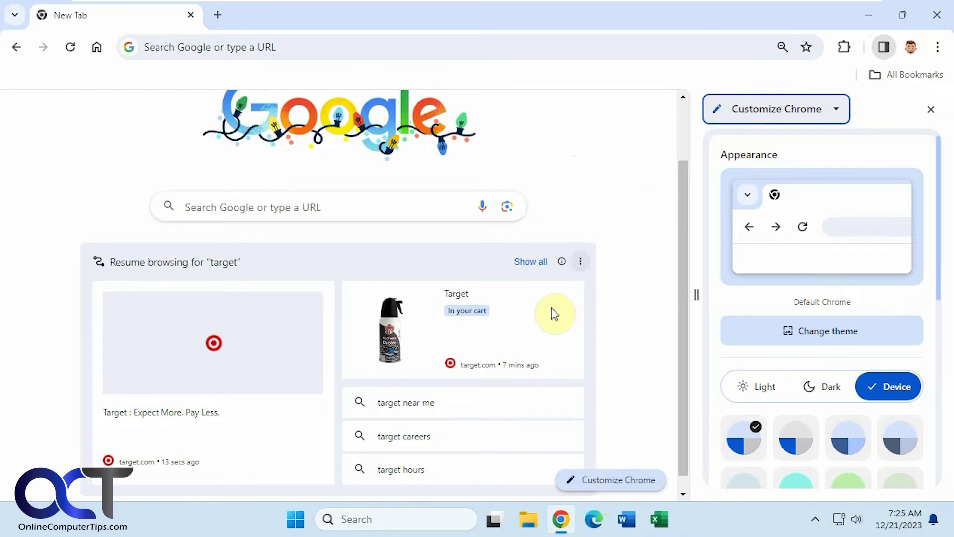
pyautogui.click(580, 261)
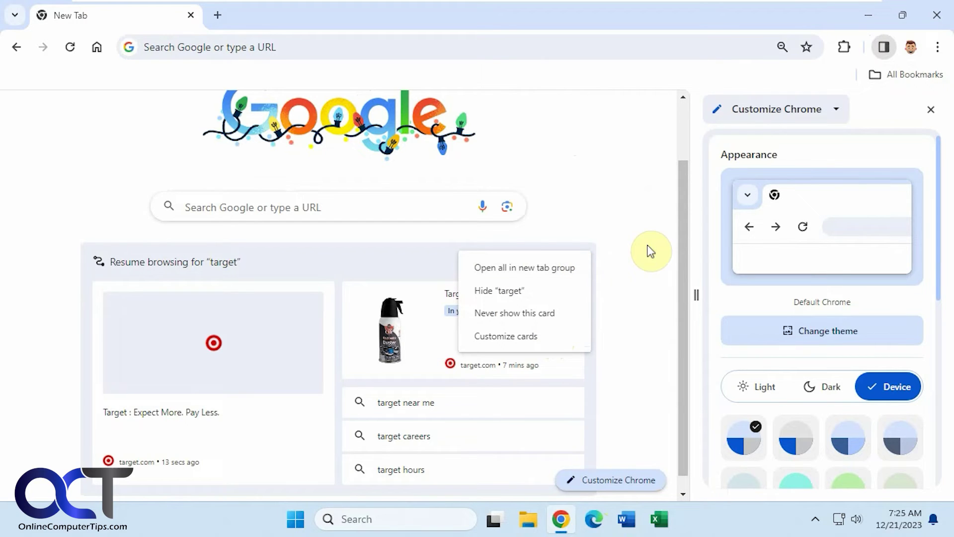
pyautogui.moveTo(940, 267); pyautogui.dragTo(943, 428)
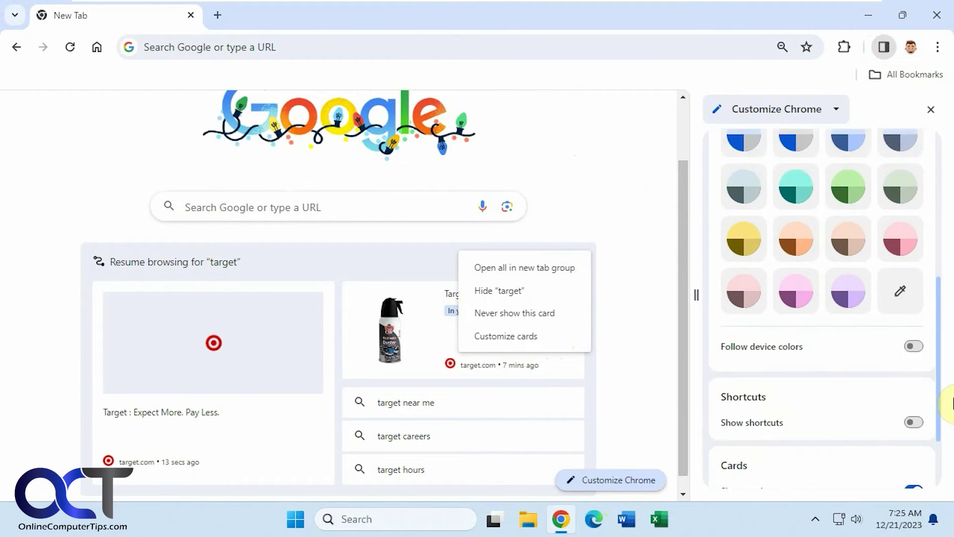
pyautogui.click(640, 269)
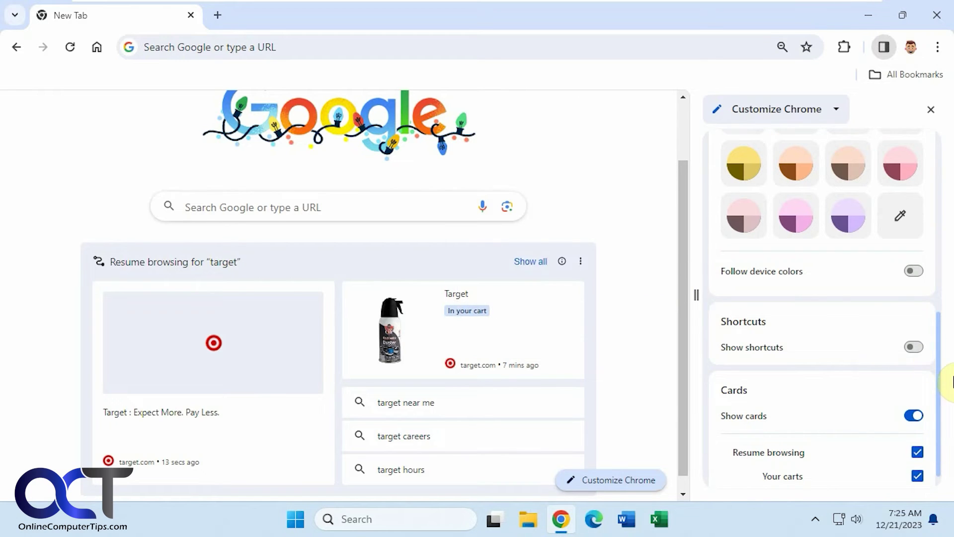
pyautogui.moveTo(939, 349); pyautogui.dragTo(945, 375)
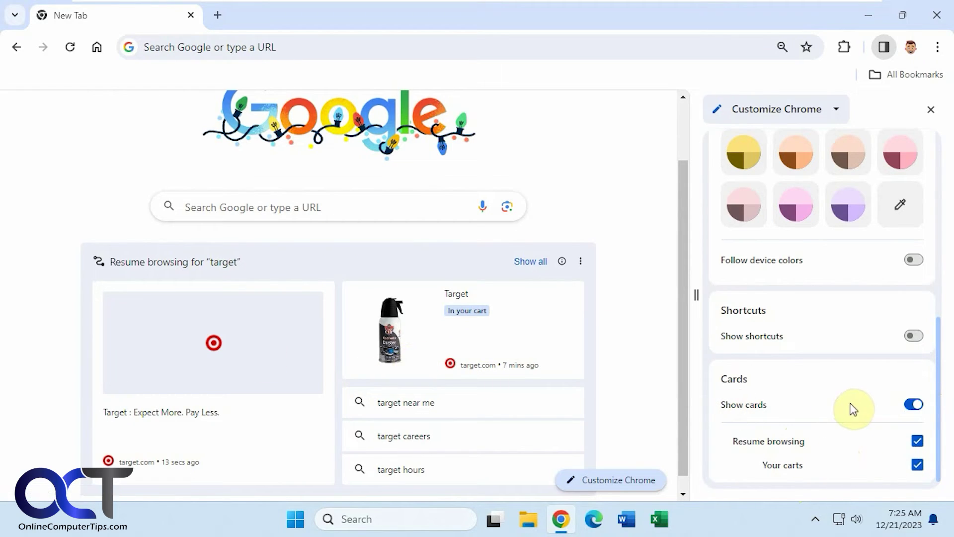
# Try the Show cards, Resume browsing and Your carts toggles, leaving Show cards off.
pyautogui.click(910, 406)
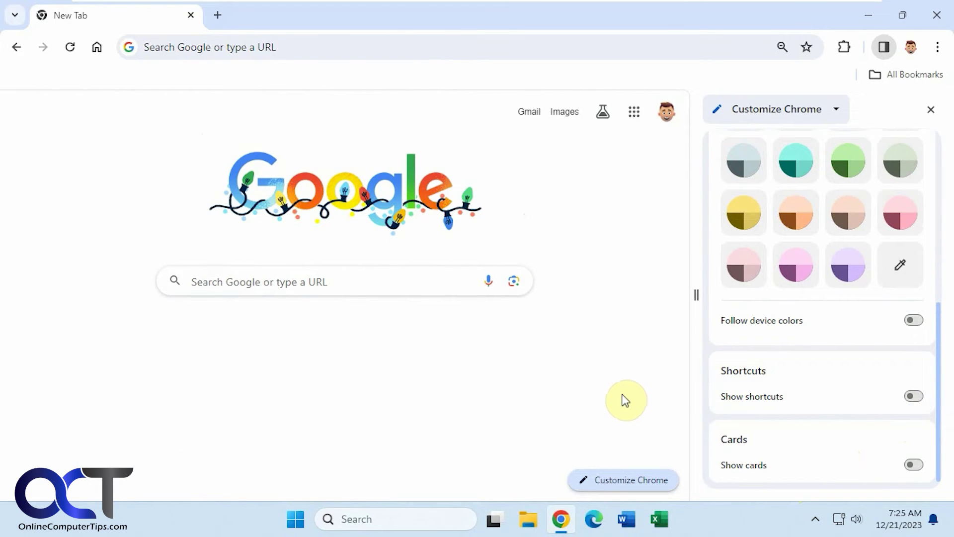
pyautogui.click(916, 465)
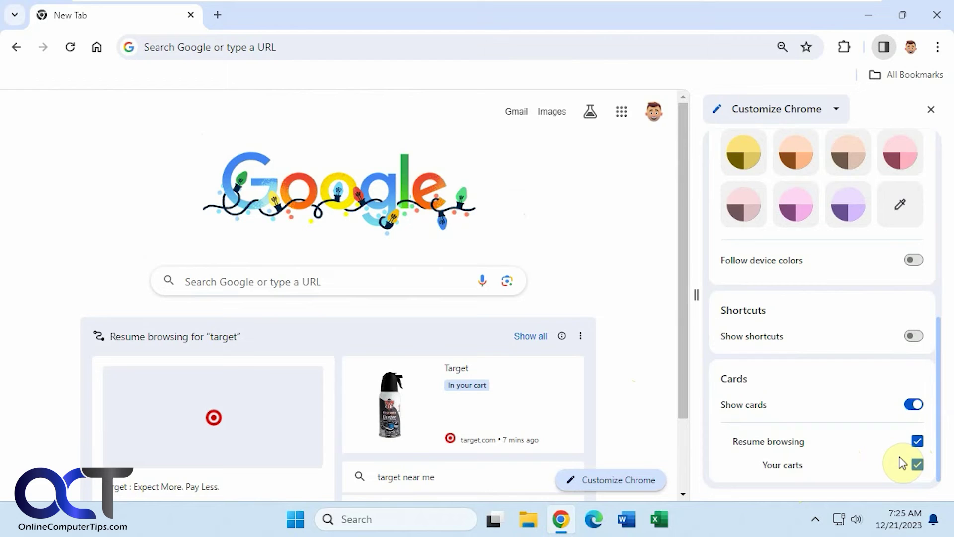
pyautogui.click(918, 441)
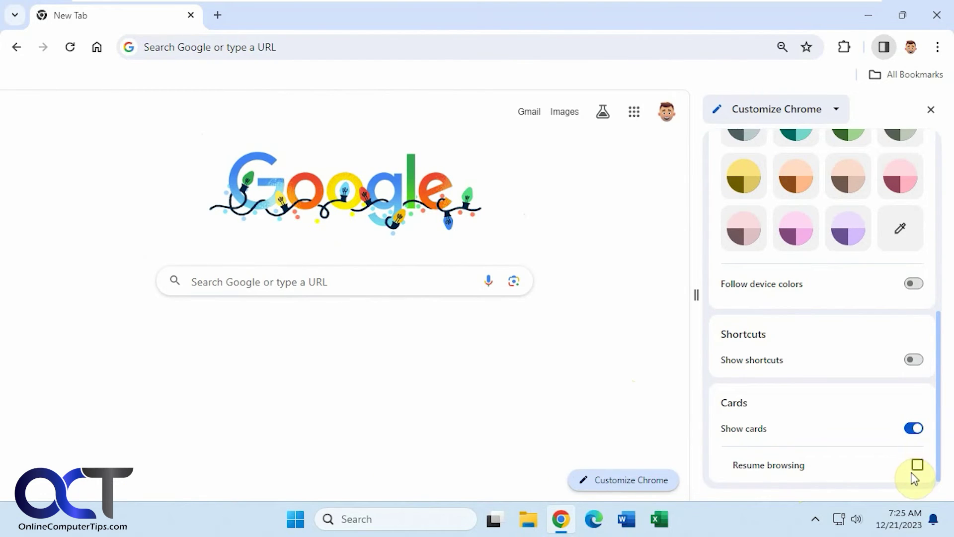
pyautogui.click(917, 464)
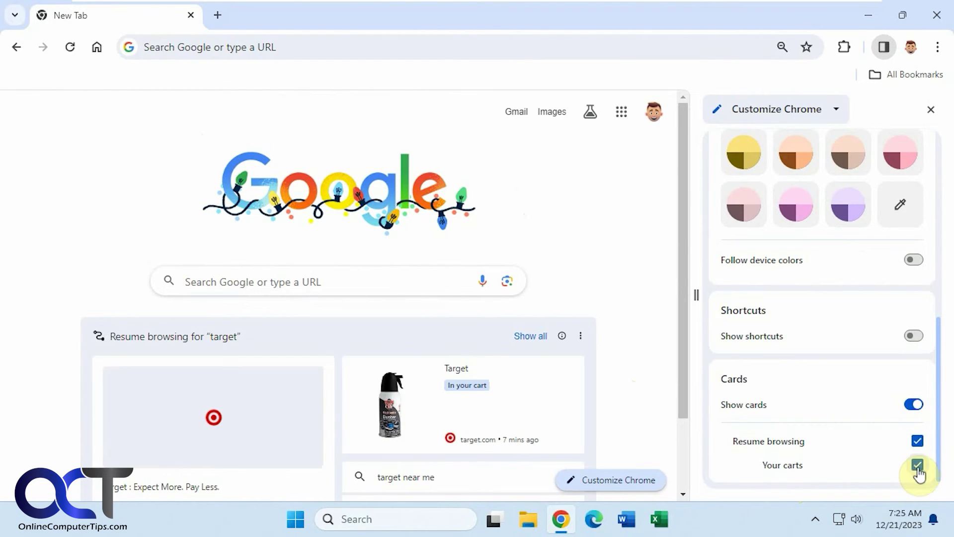
pyautogui.click(917, 464)
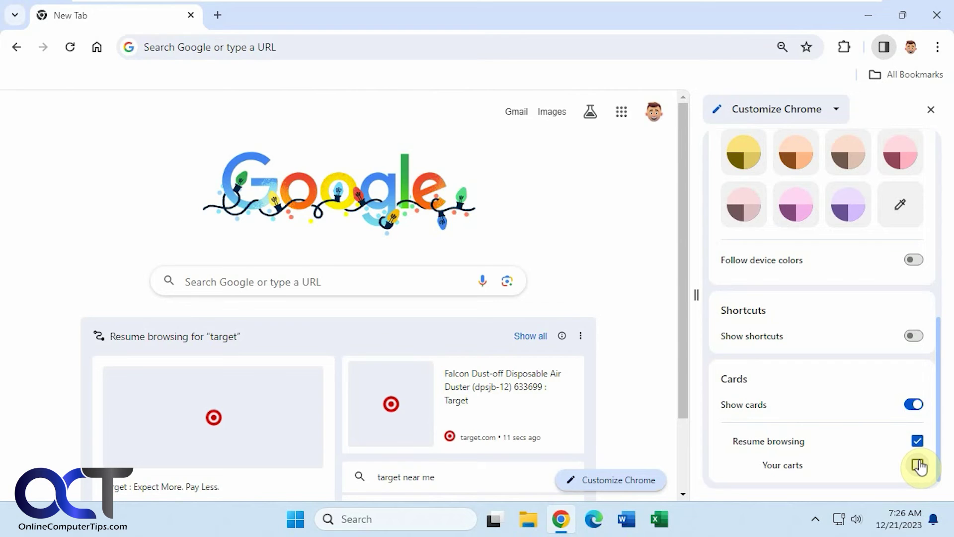
pyautogui.click(917, 441)
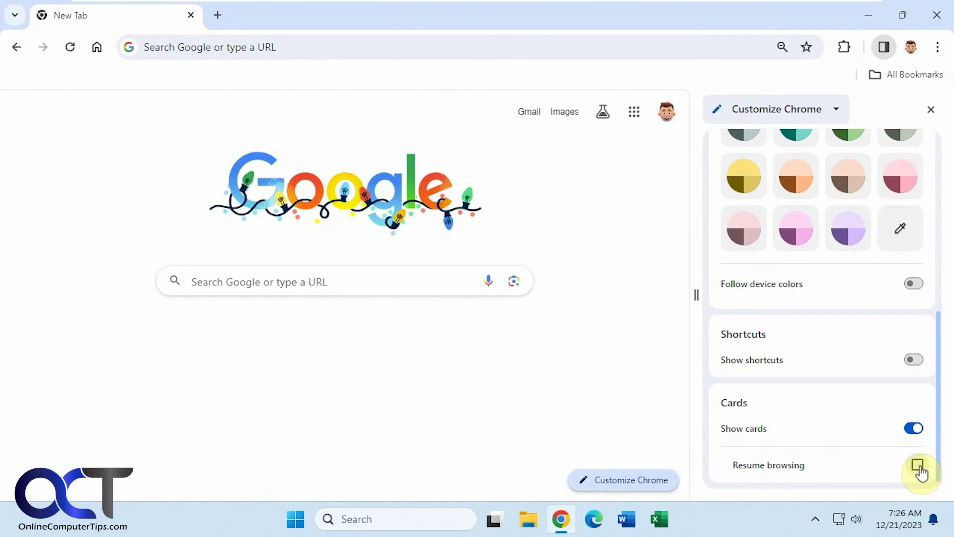
pyautogui.click(917, 465)
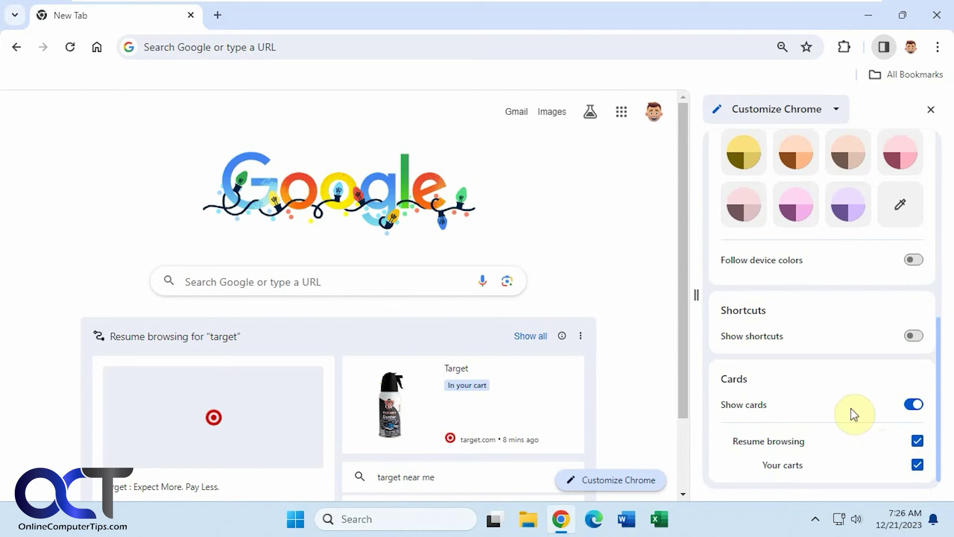
pyautogui.click(911, 405)
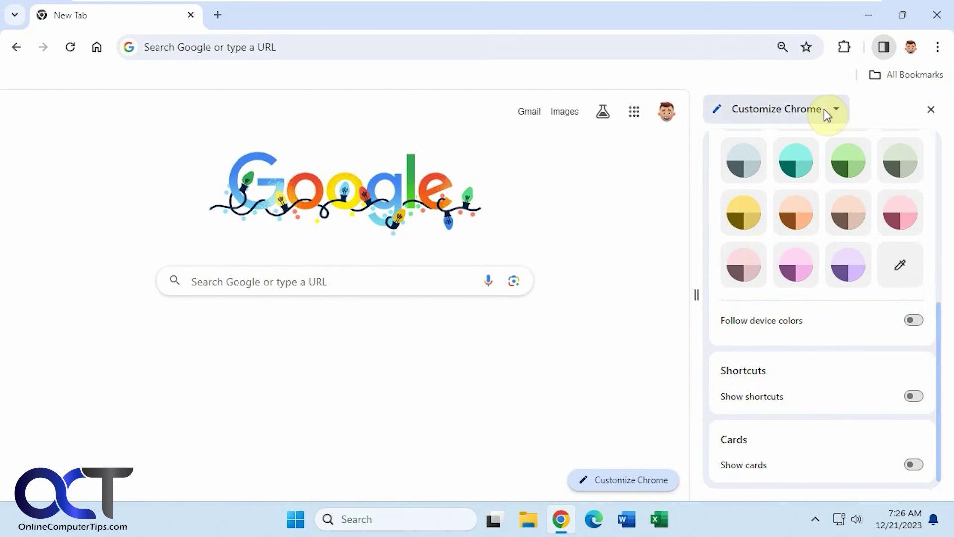
# Close and reopen the Customize Chrome panel, then switch Show cards back on.
pyautogui.click(931, 110)
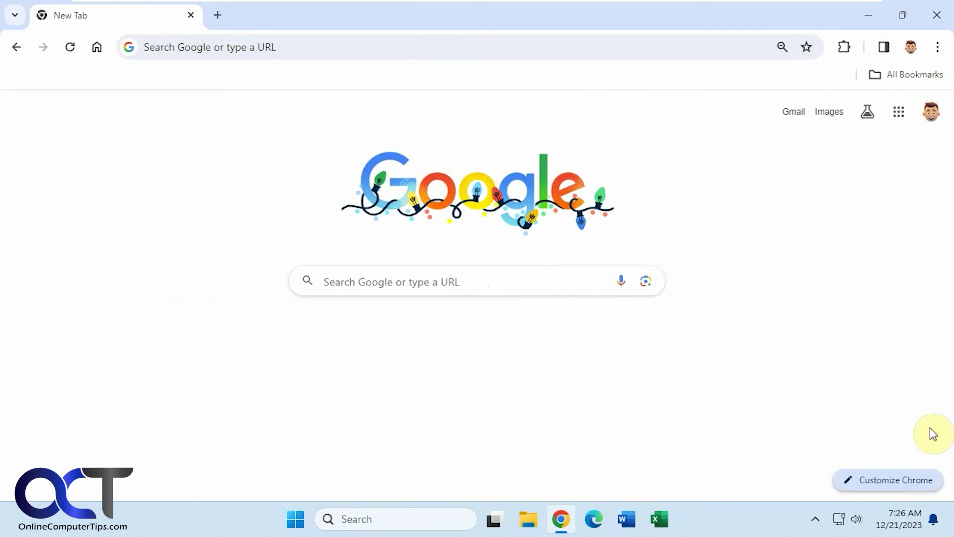
pyautogui.click(885, 47)
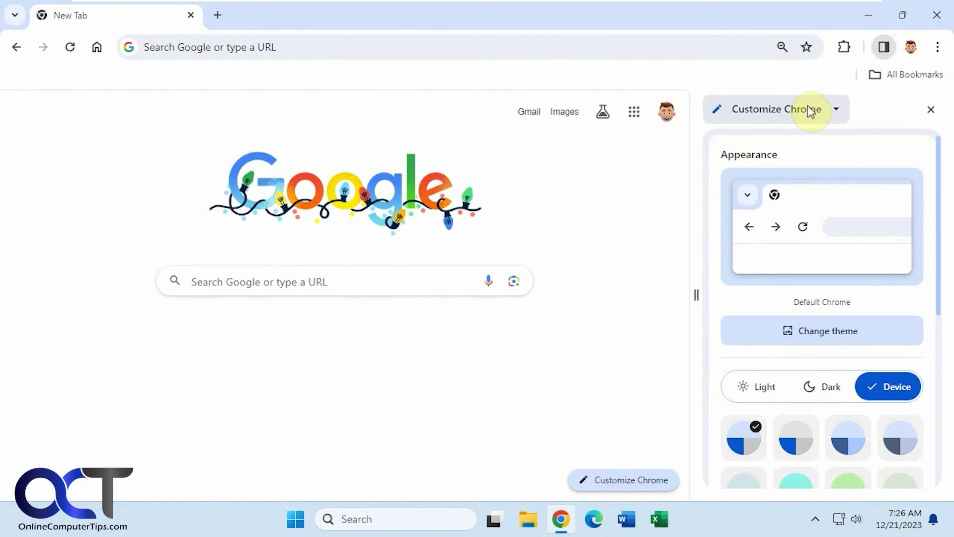
pyautogui.click(807, 109)
pyautogui.click(786, 111)
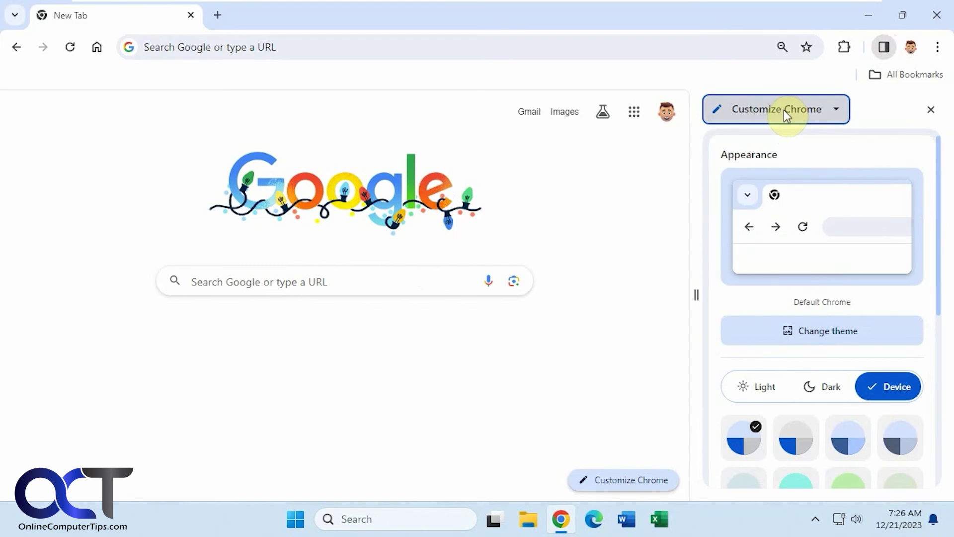
pyautogui.scroll(-5, 918, 364)
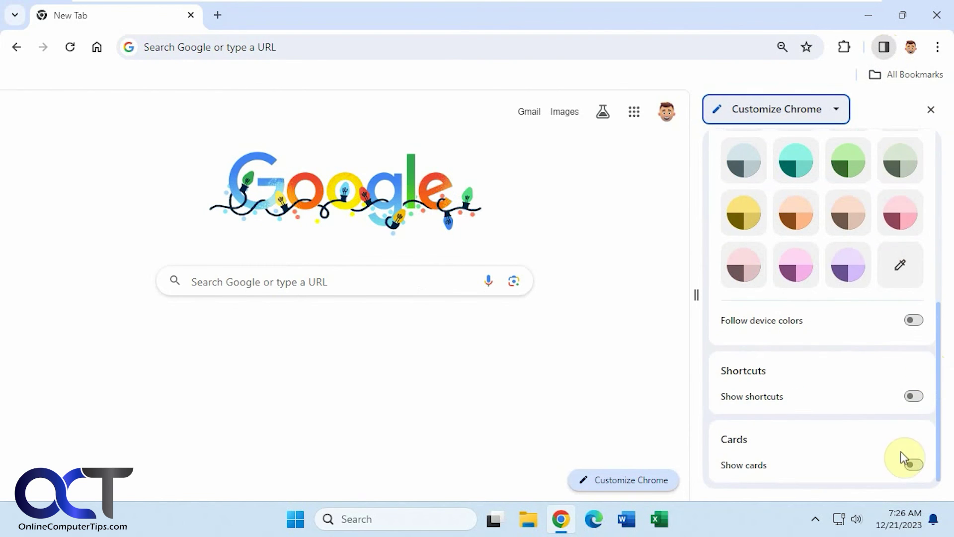
pyautogui.click(913, 464)
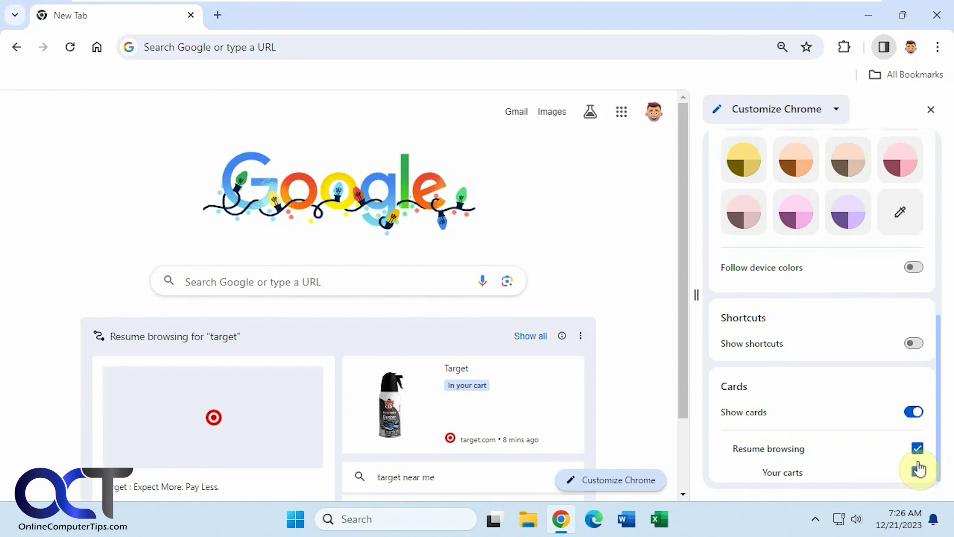